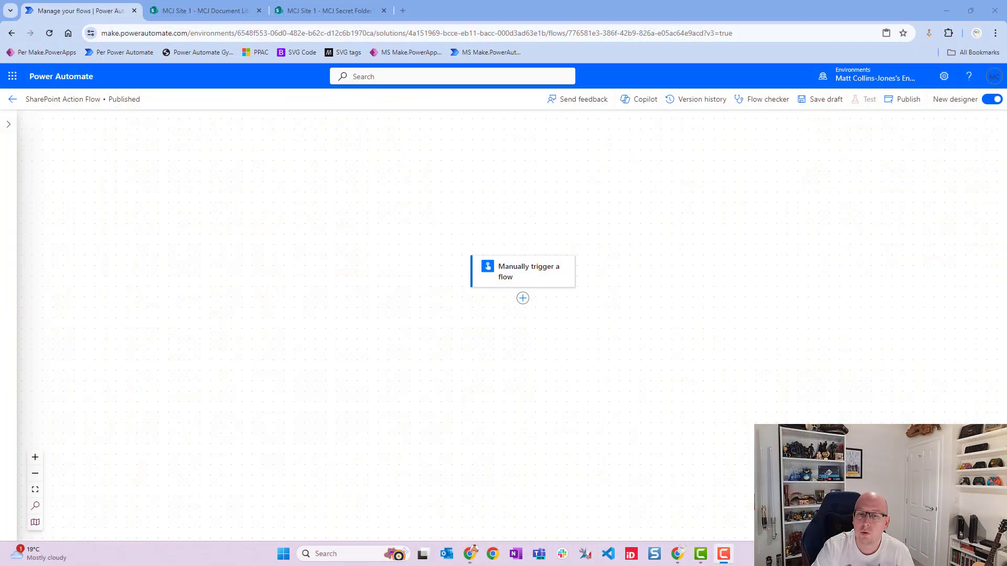
# Add a SharePoint Create file action directly below the manual trigger.
pyautogui.moveTo(598, 389); pyautogui.dragTo(596, 355)
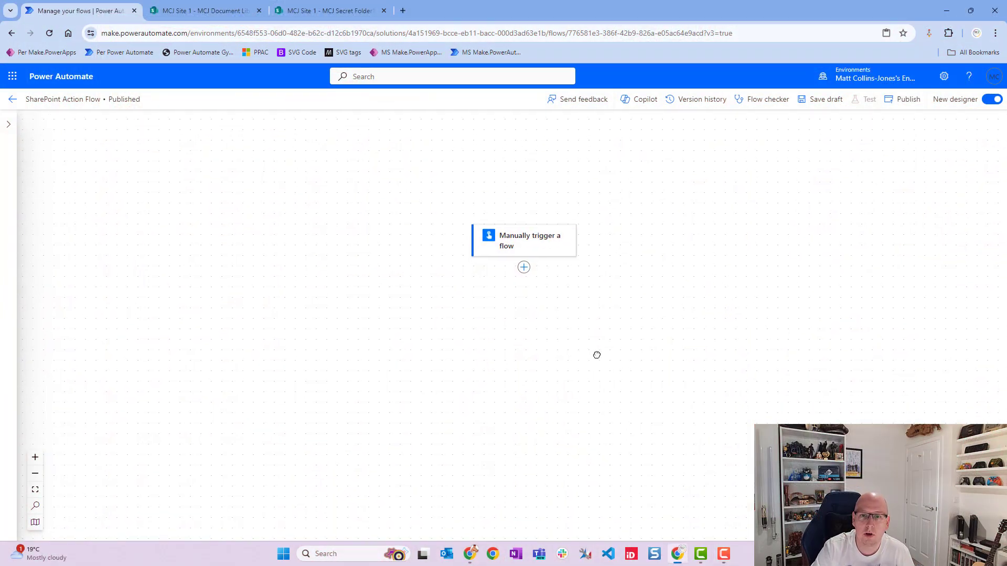
pyautogui.click(524, 268)
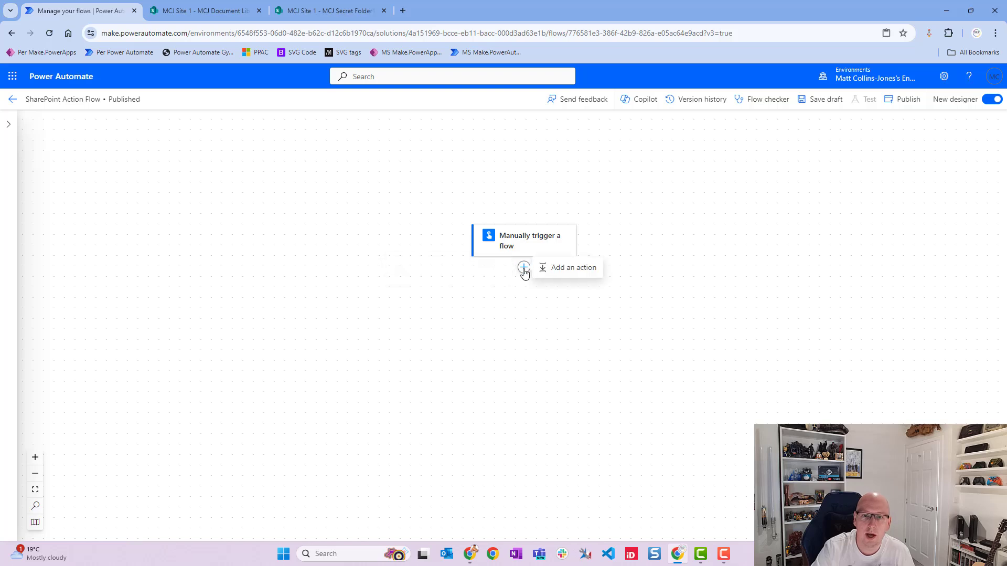
pyautogui.click(600, 278)
pyautogui.write('S')
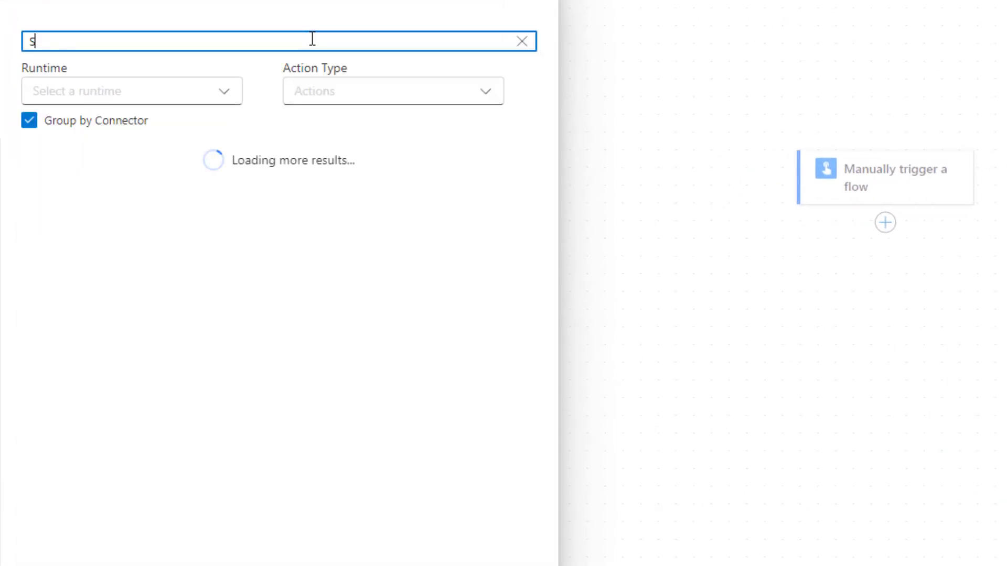
pyautogui.write('harePoint')
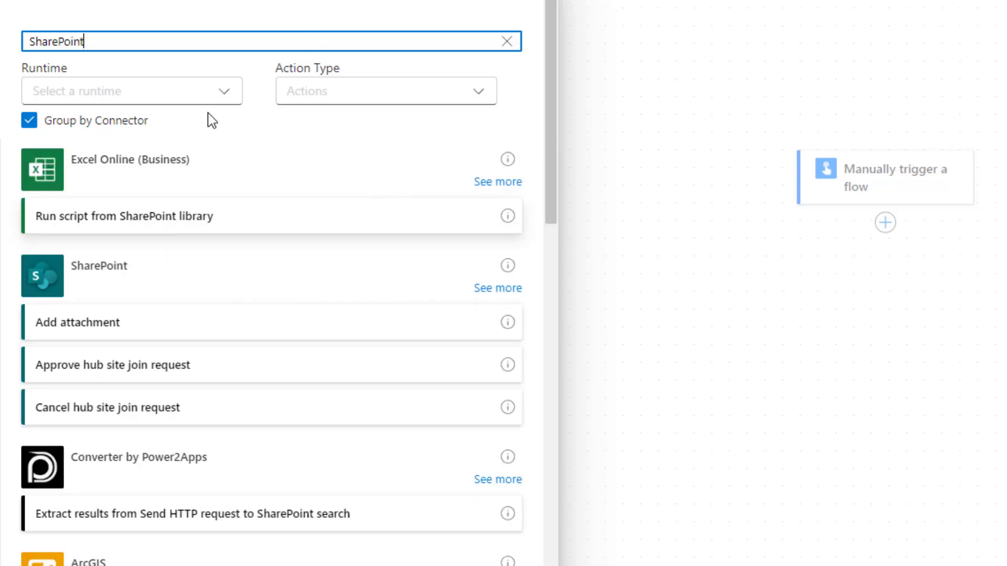
pyautogui.click(493, 292)
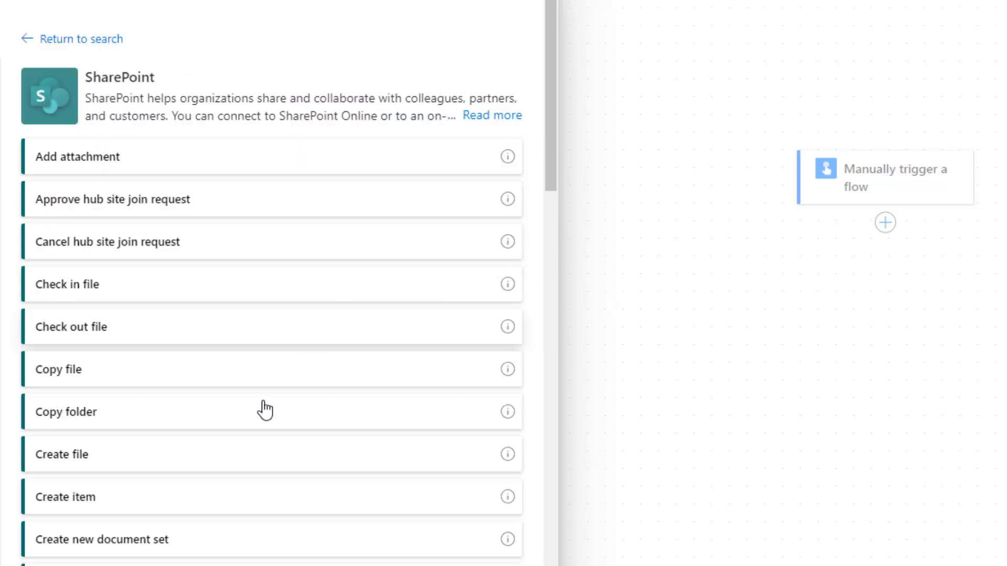
pyautogui.click(153, 454)
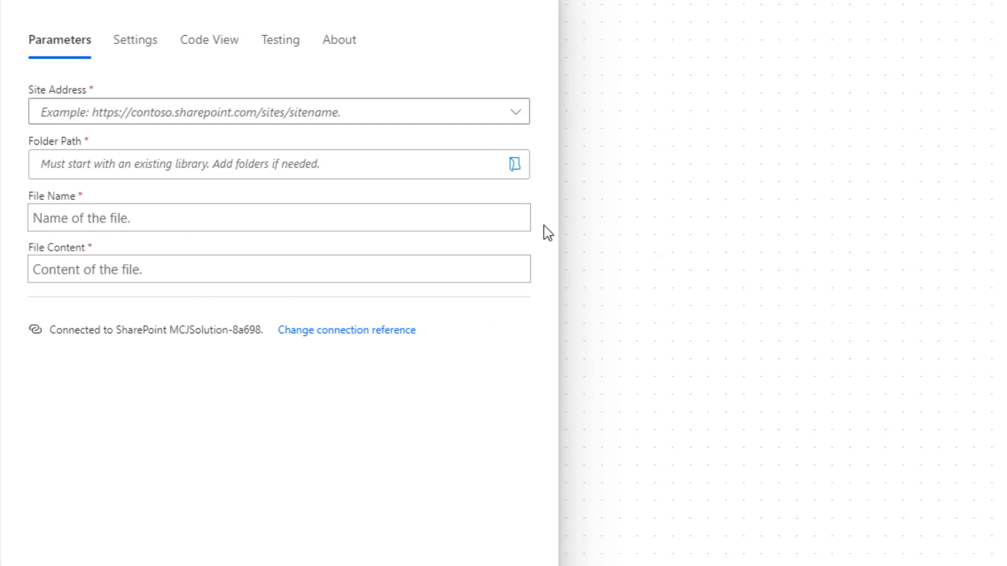
# Point Create file at MCJ Site 1, folder /MCJ Document Library, file name YouTubeVid.docx.
pyautogui.click(522, 112)
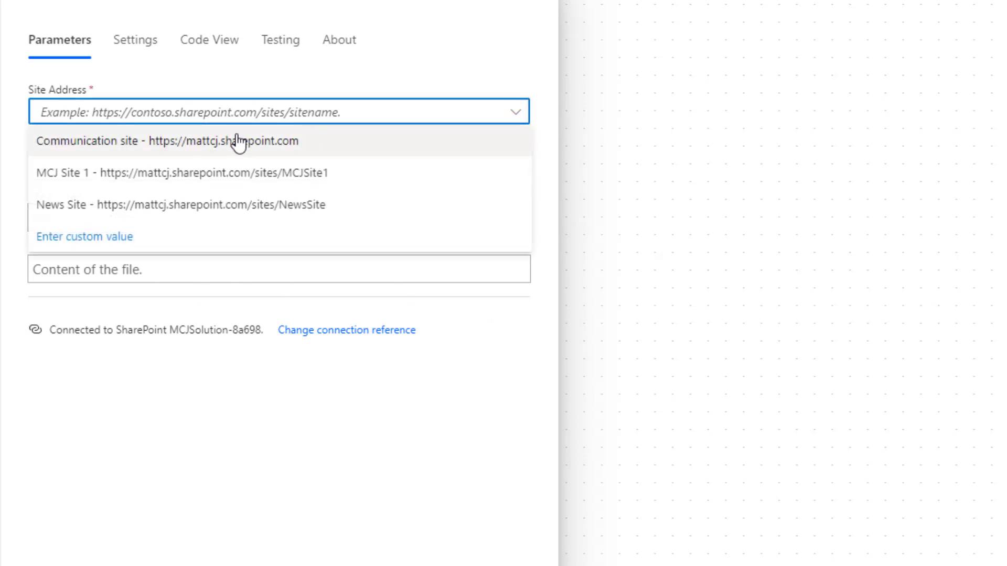
pyautogui.click(266, 174)
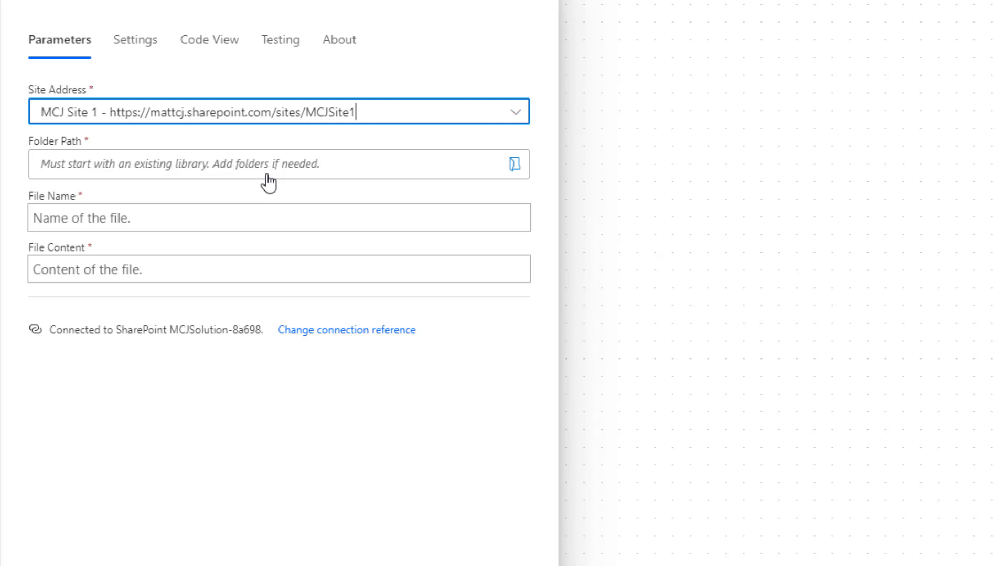
pyautogui.click(516, 167)
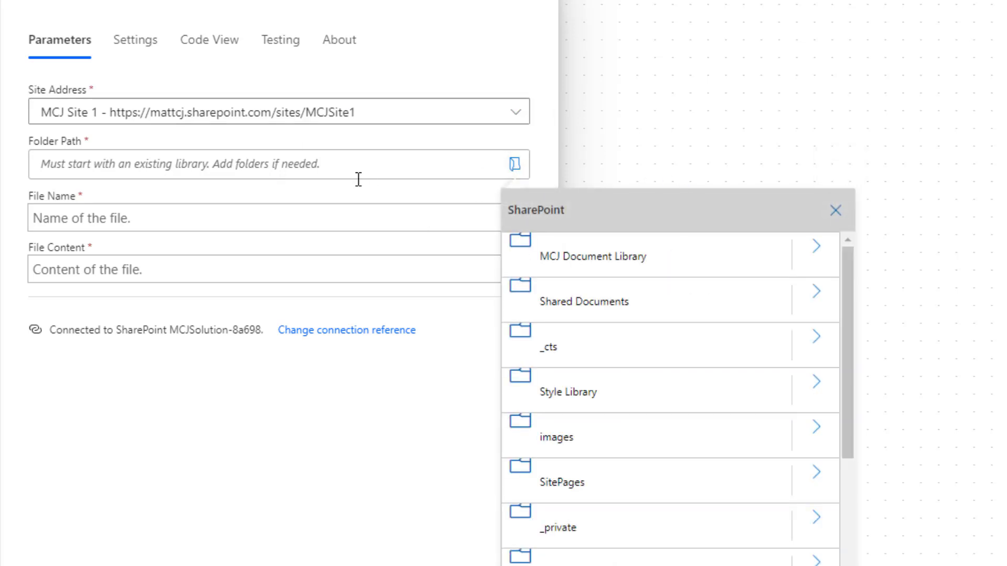
pyautogui.click(667, 256)
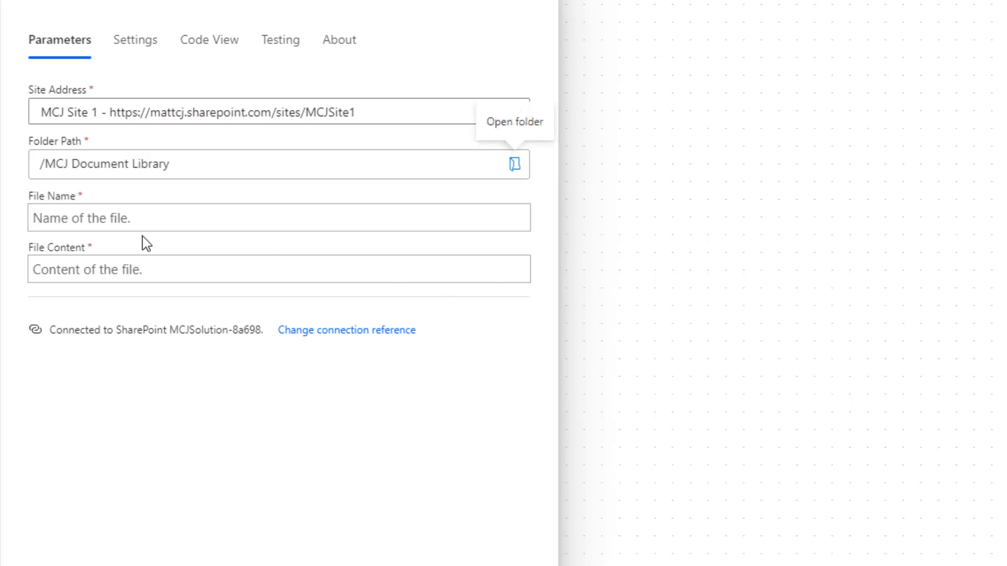
pyautogui.click(255, 219)
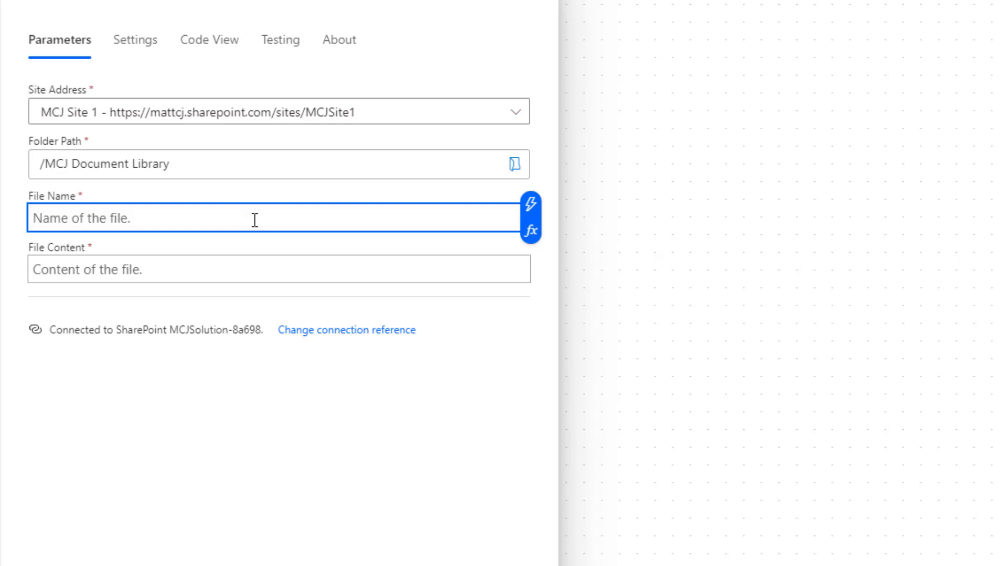
pyautogui.write('YouTubeVid')
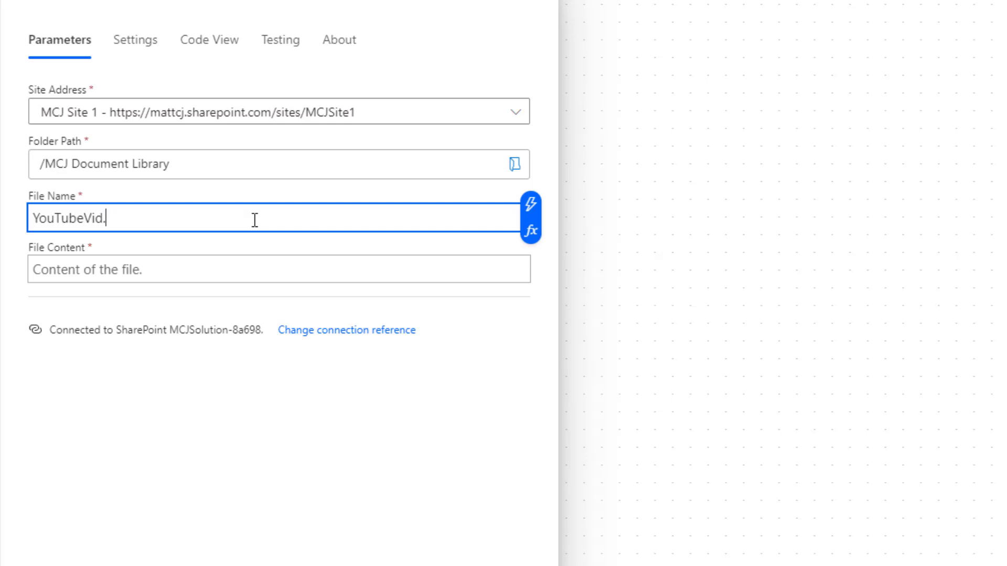
pyautogui.write('.docx')
pyautogui.click(336, 272)
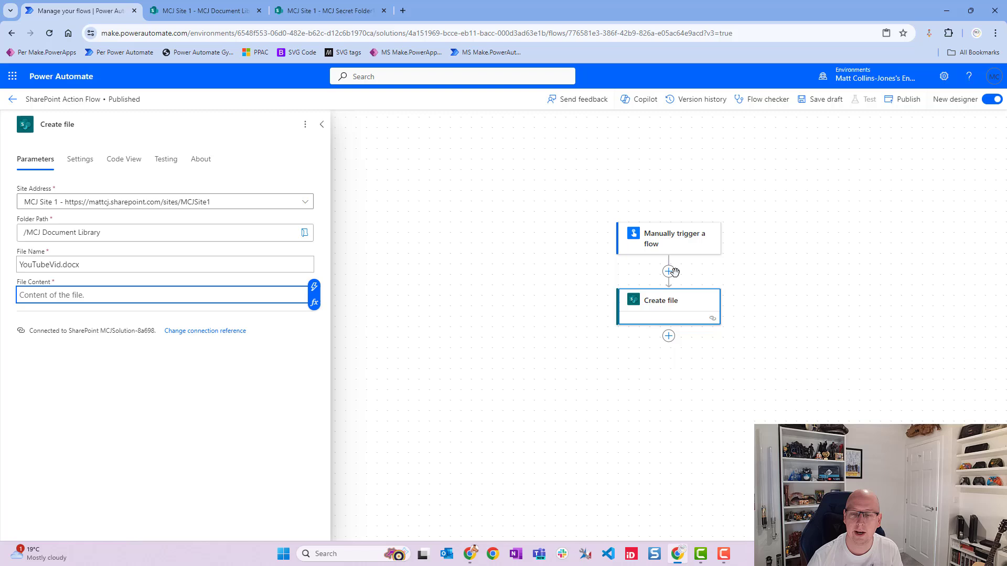
# Insert a SharePoint Get file content action between the trigger and Create file.
pyautogui.click(668, 272)
pyautogui.click(666, 274)
pyautogui.click(665, 276)
pyautogui.click(706, 263)
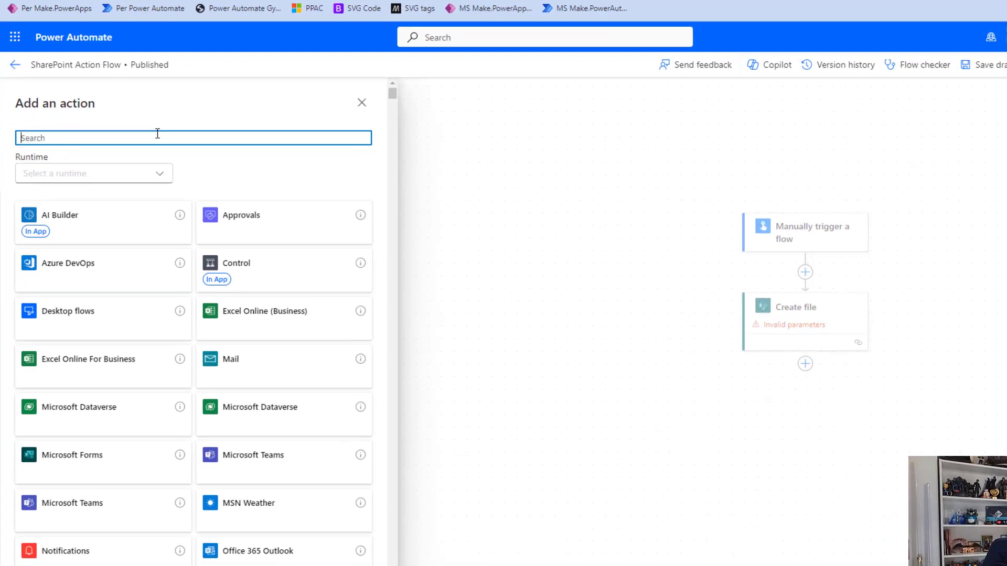
pyautogui.write('SharePoi')
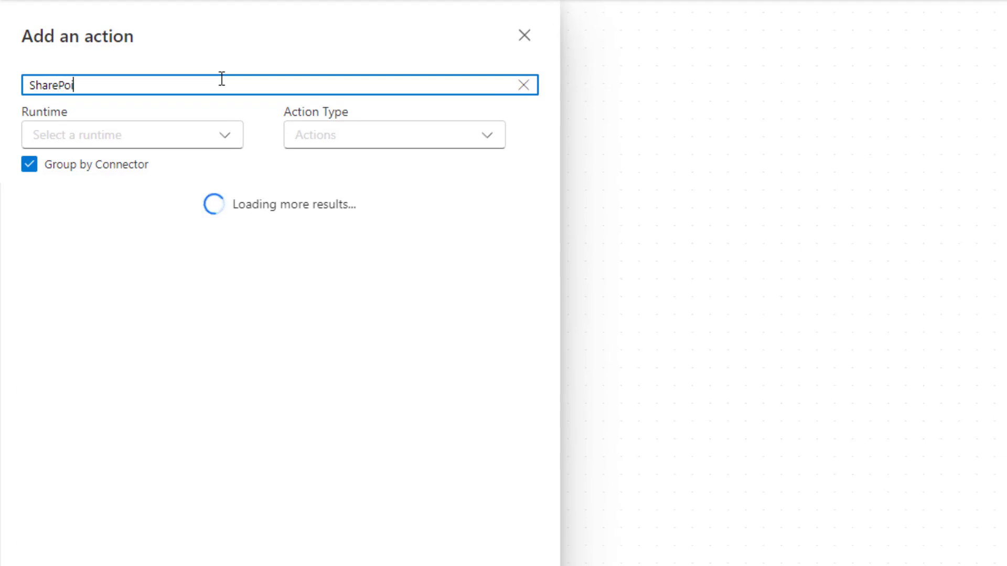
pyautogui.write('nt')
pyautogui.click(512, 335)
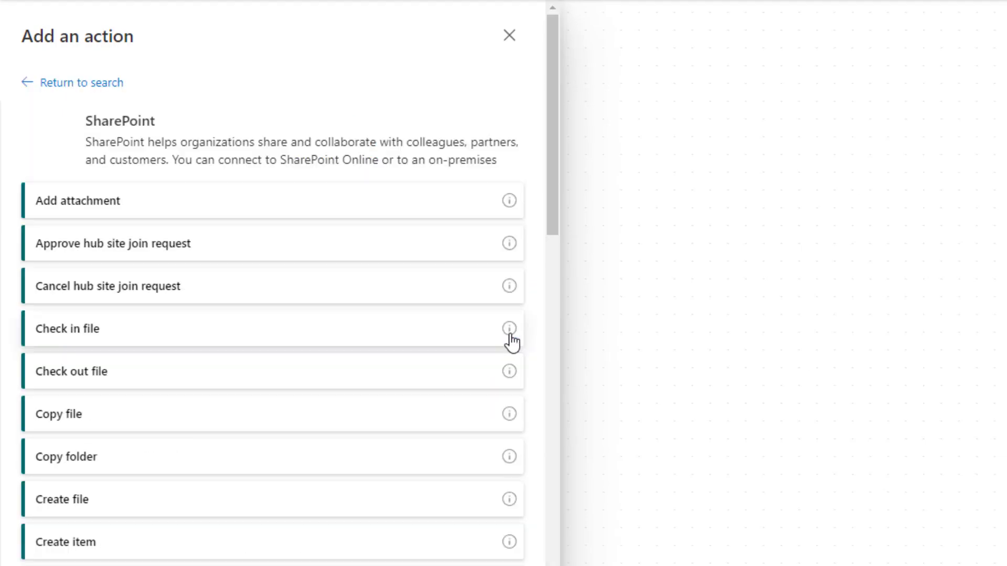
pyautogui.scroll(-15, 357, 357)
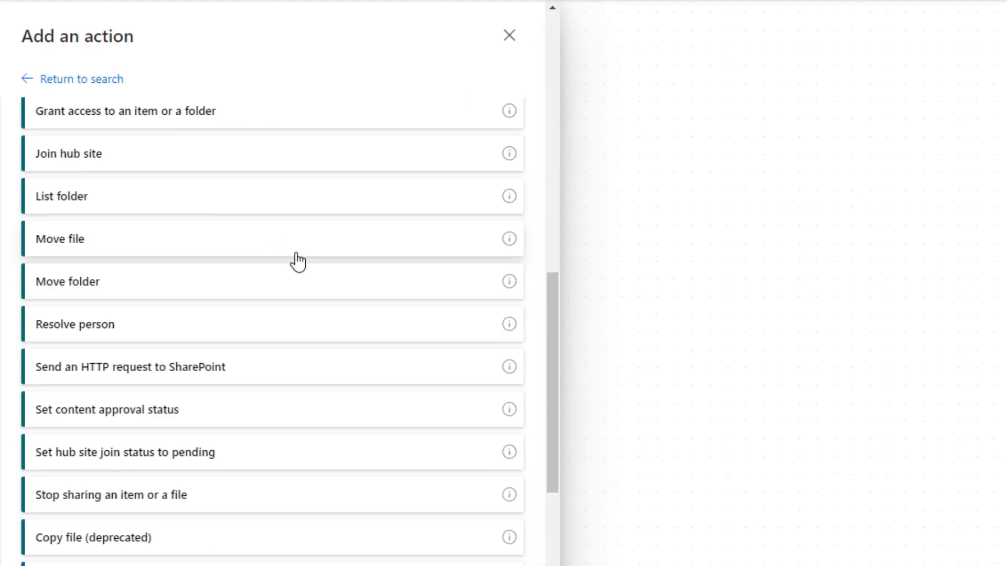
pyautogui.scroll(-3, 301, 264)
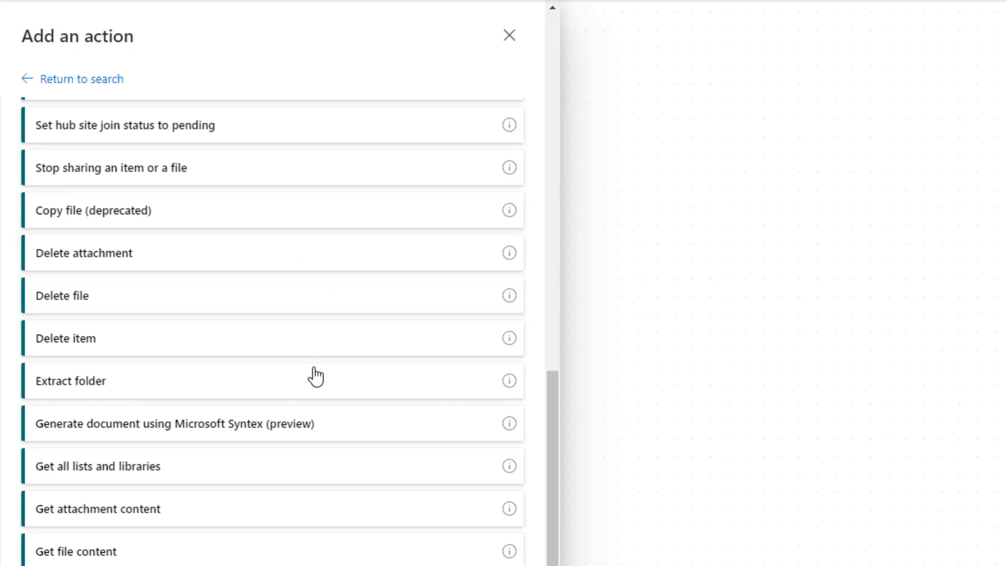
pyautogui.click(195, 552)
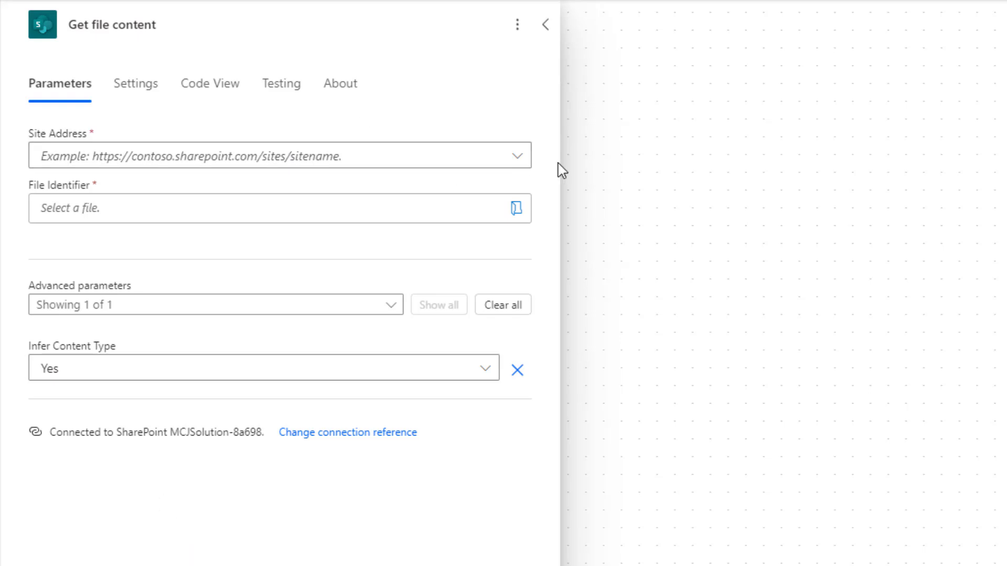
# Set Get file content to MCJ Site 1 and file /MCJ Document Library/Check it out.docx.
pyautogui.click(529, 163)
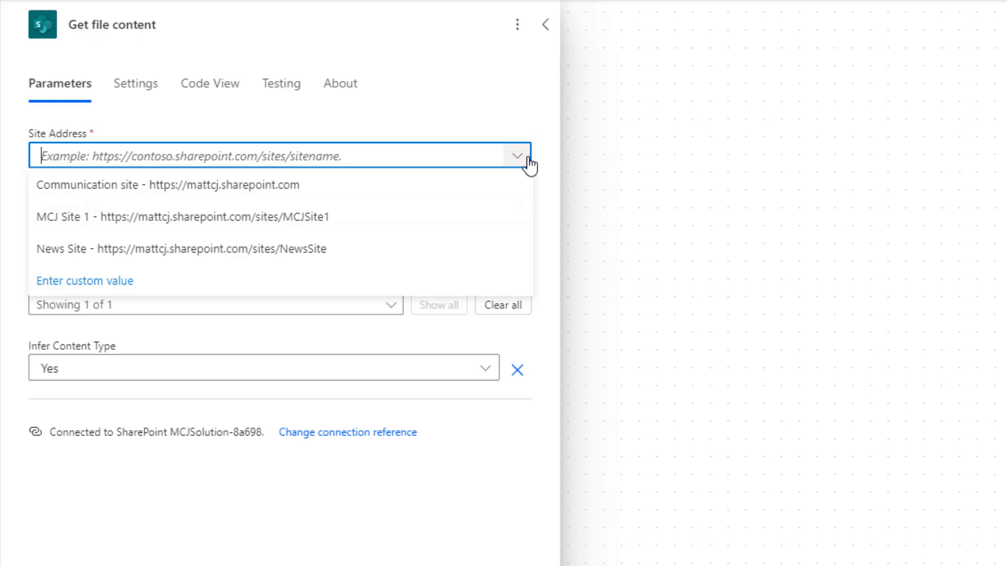
pyautogui.click(314, 215)
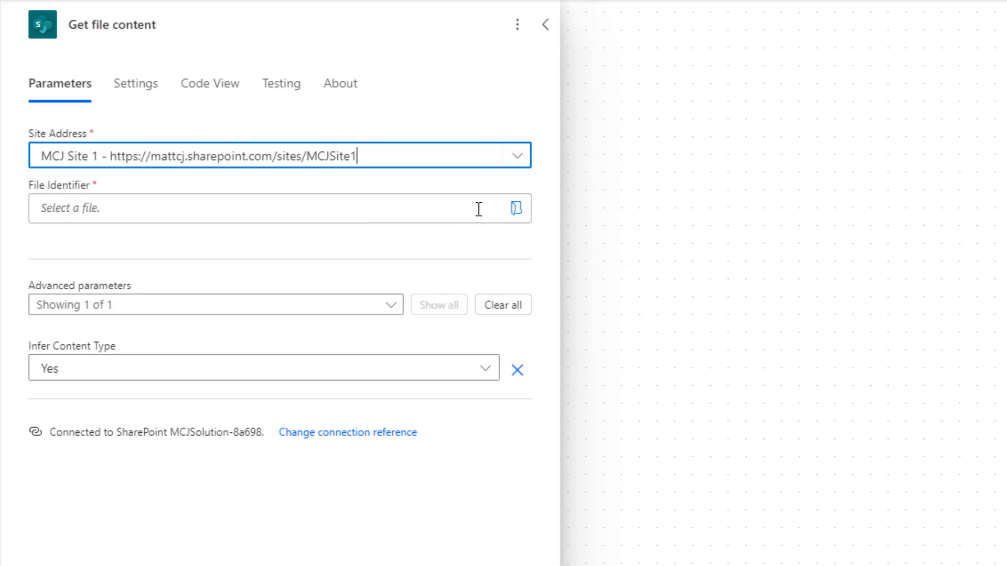
pyautogui.click(516, 208)
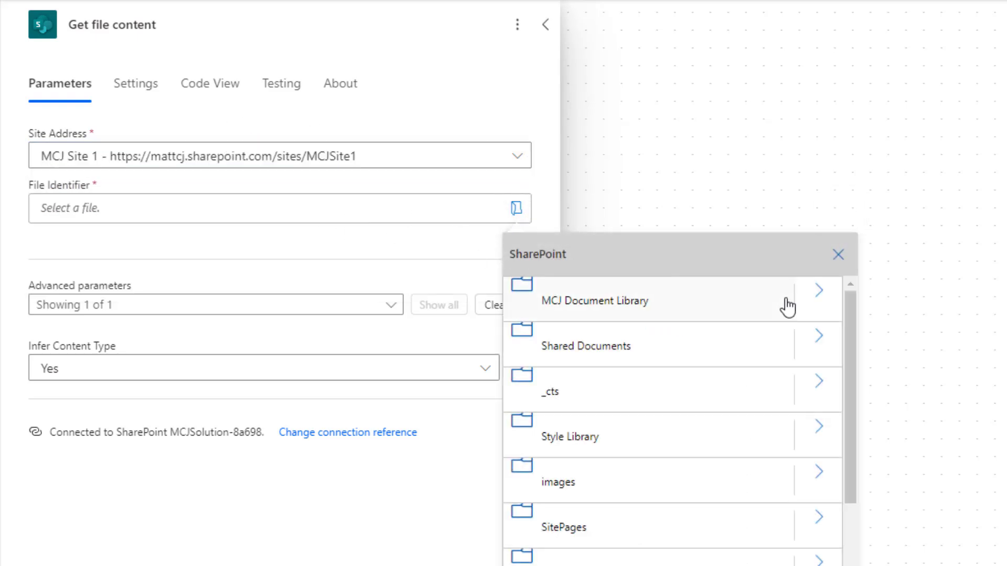
pyautogui.click(819, 292)
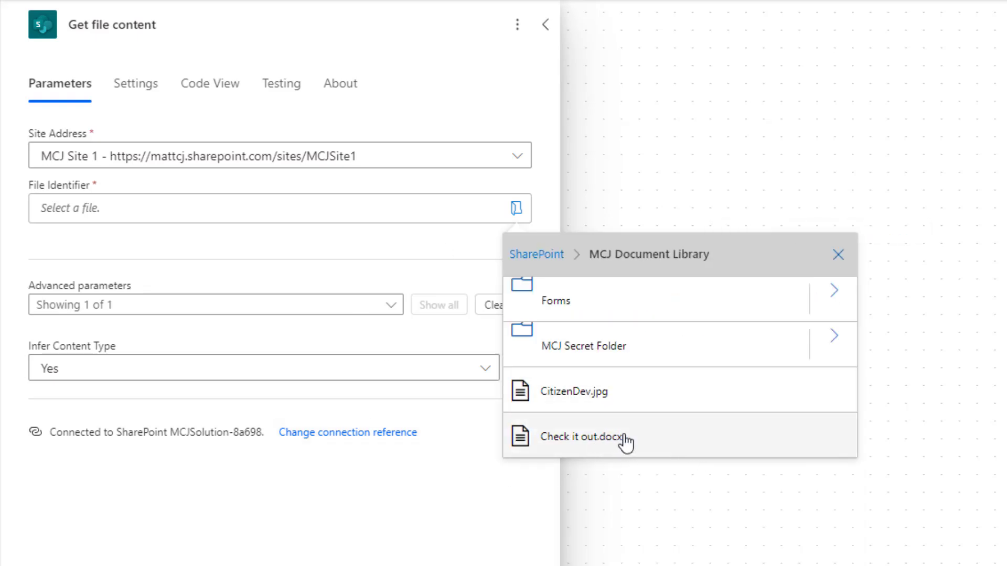
pyautogui.click(675, 446)
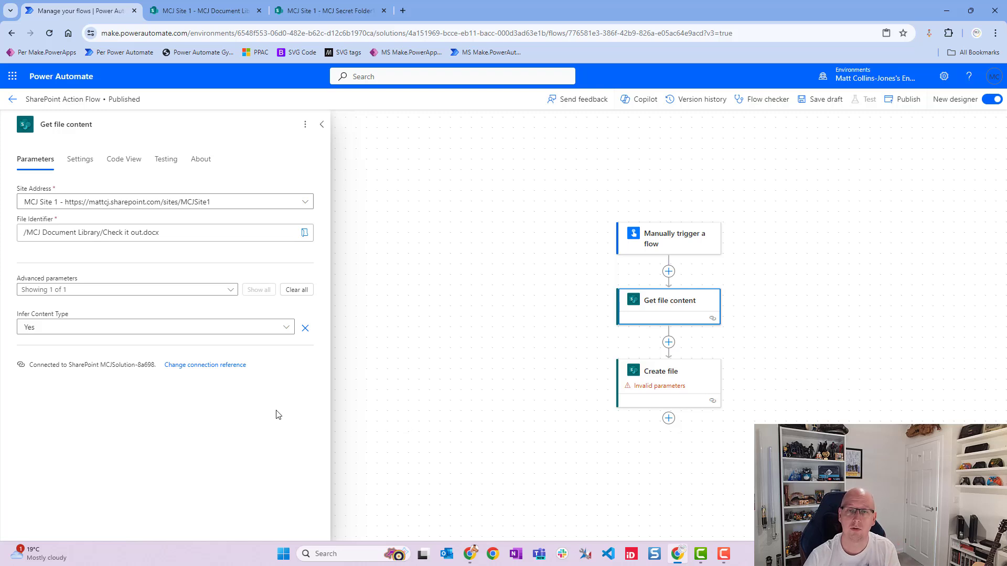
# Fill Create file's File Content with the File Content output of Get file content.
pyautogui.click(684, 385)
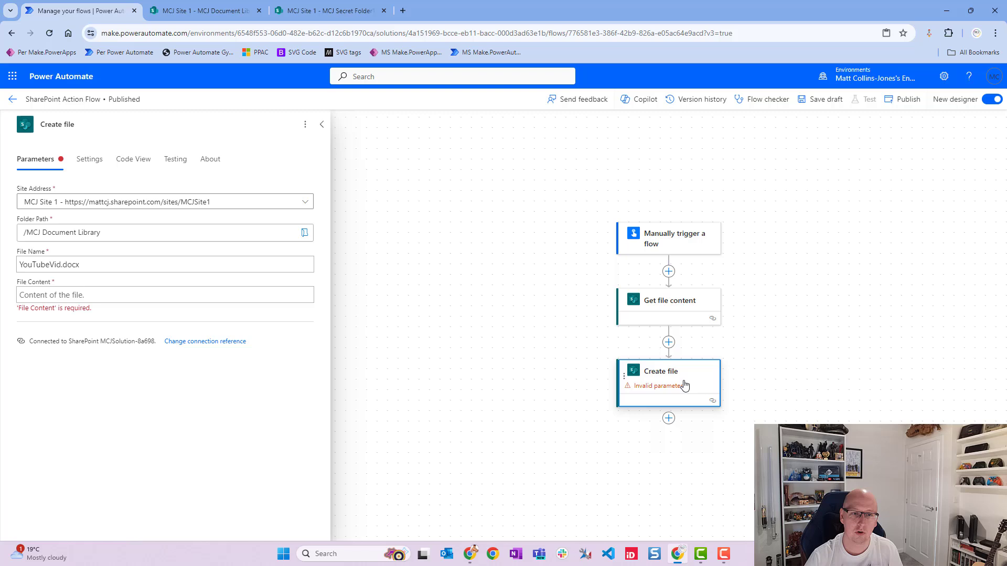
pyautogui.click(187, 297)
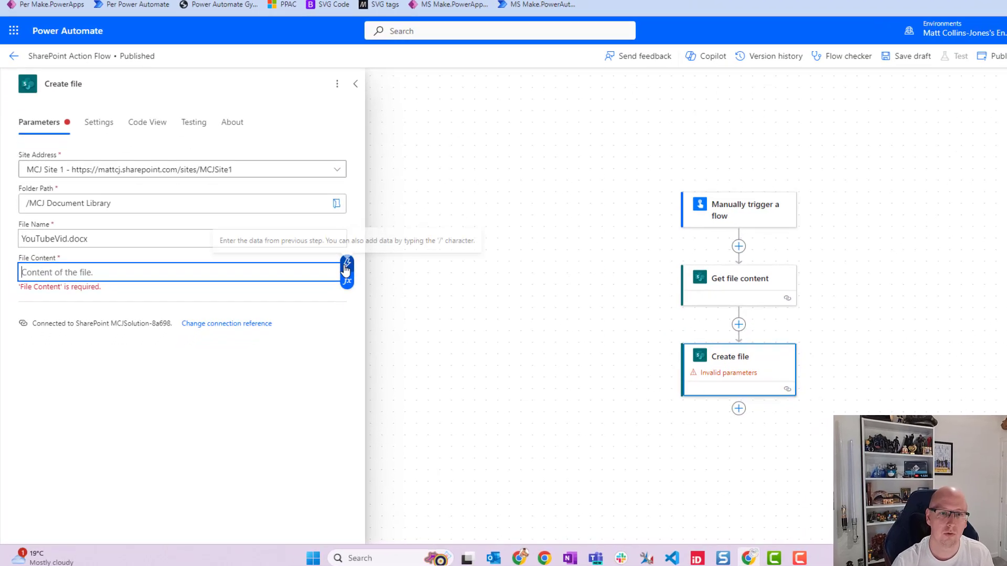
pyautogui.click(313, 293)
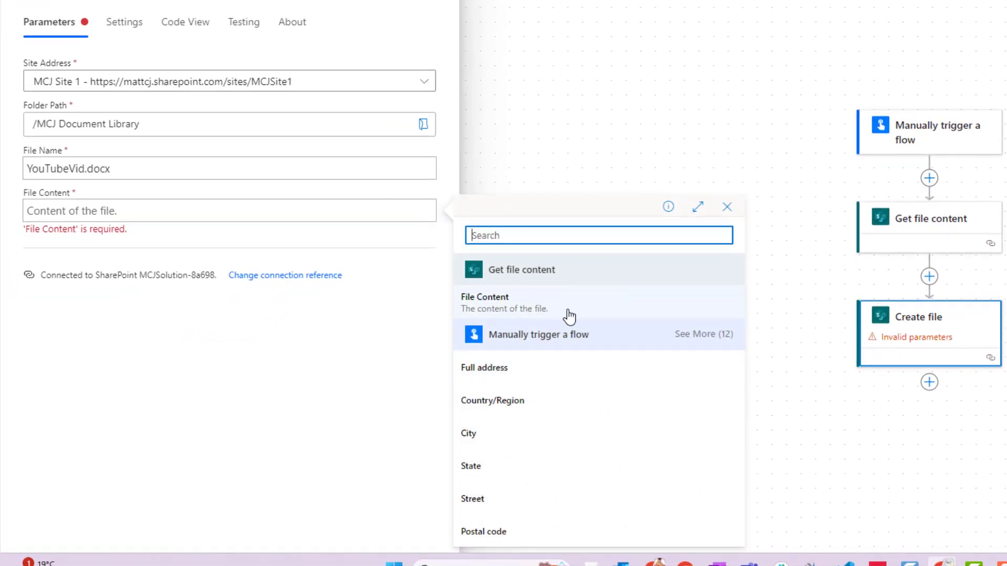
pyautogui.click(601, 307)
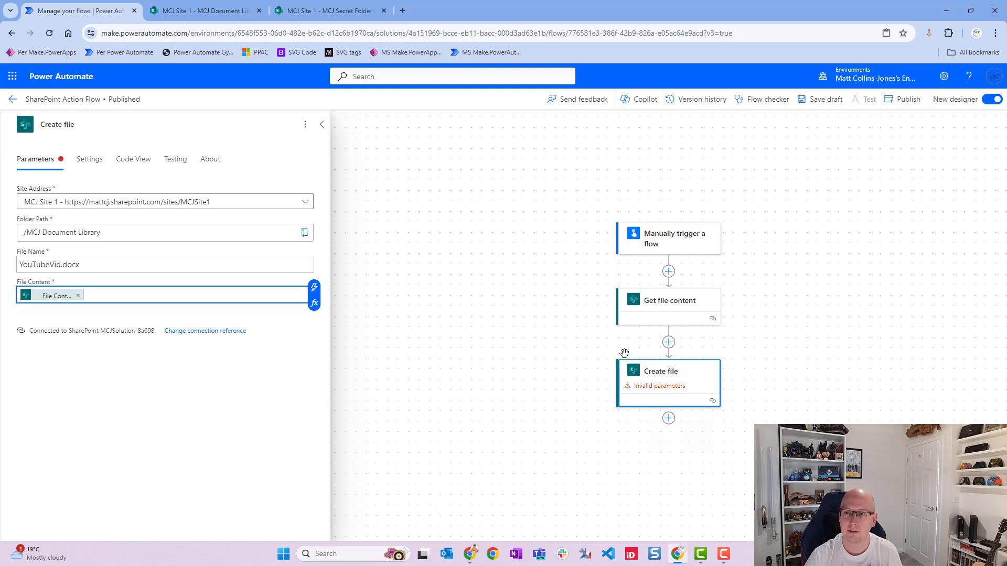
pyautogui.click(745, 303)
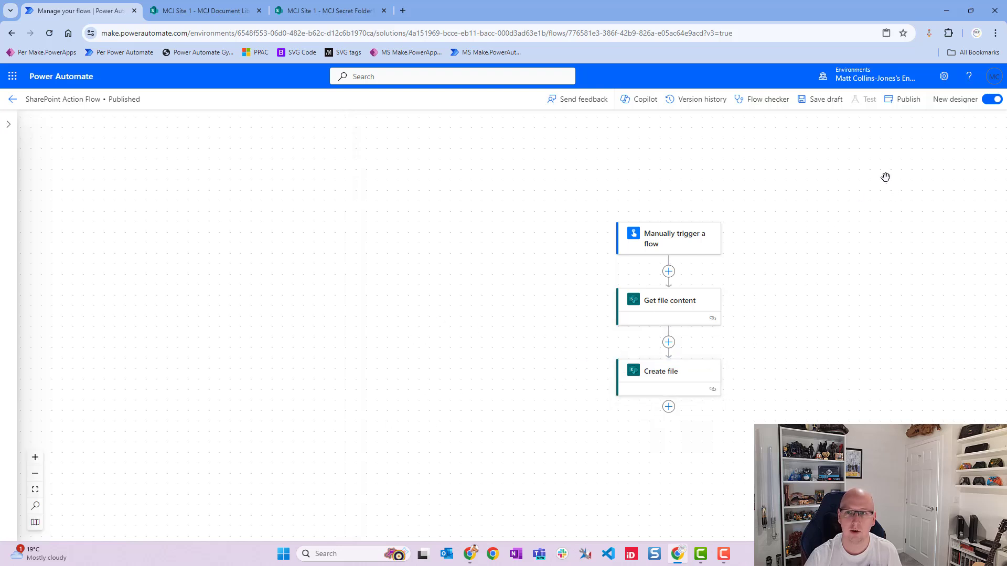
# Publish the flow, run a manual test, and check all three steps succeeded.
pyautogui.click(892, 102)
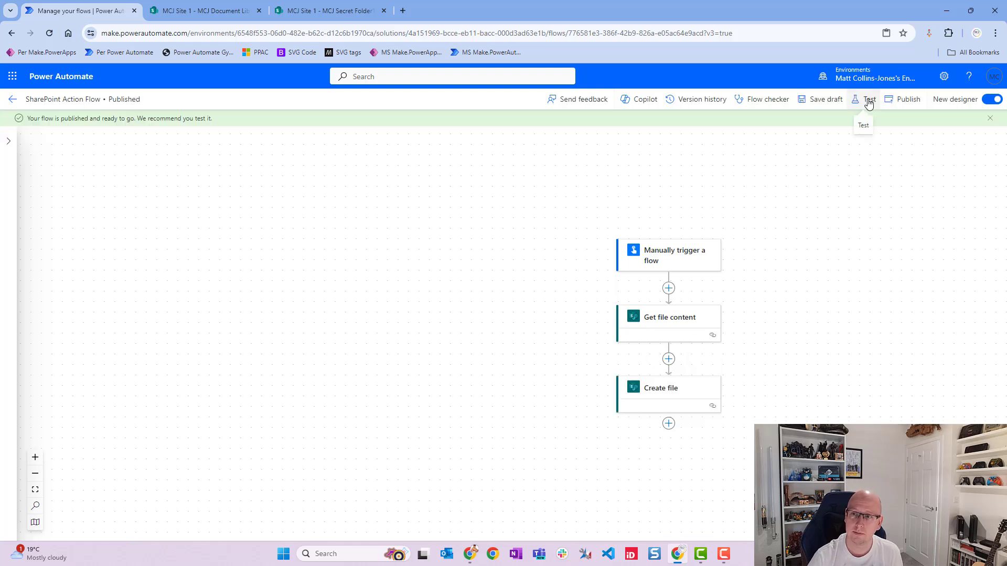
pyautogui.click(869, 101)
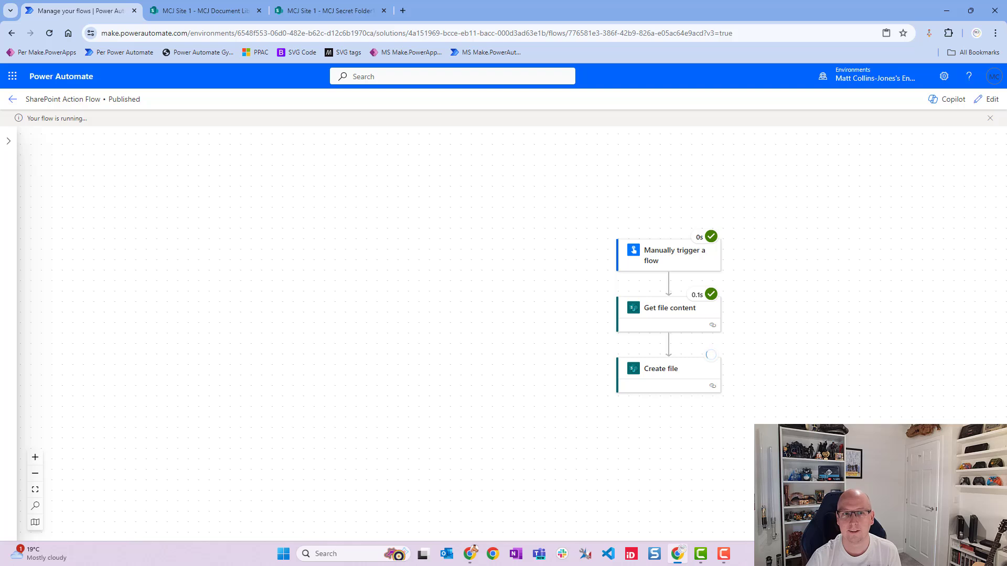
pyautogui.moveTo(578, 351); pyautogui.dragTo(526, 331)
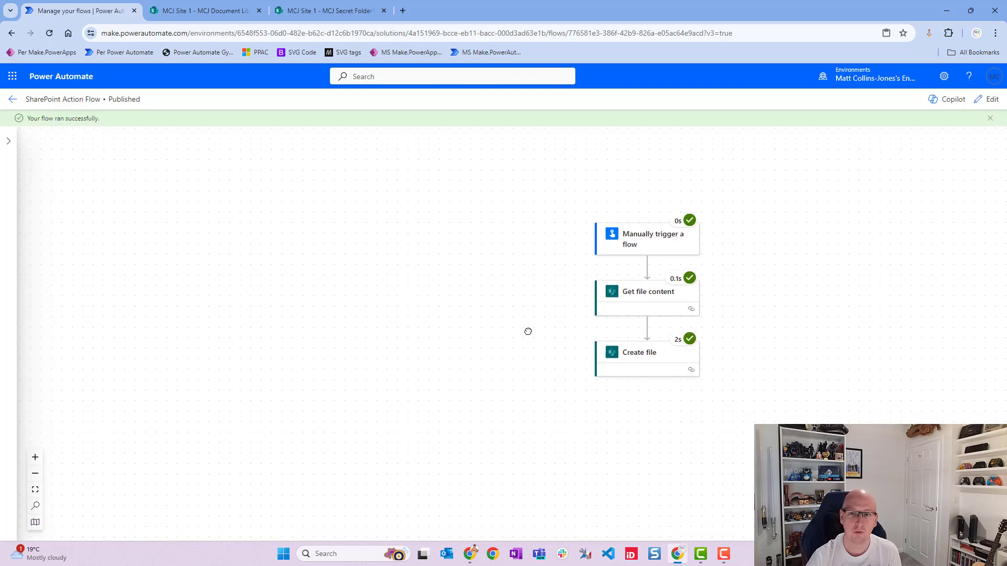
# Open YouTubeVid.docx from the MCJ Document Library tab in SharePoint.
pyautogui.click(215, 15)
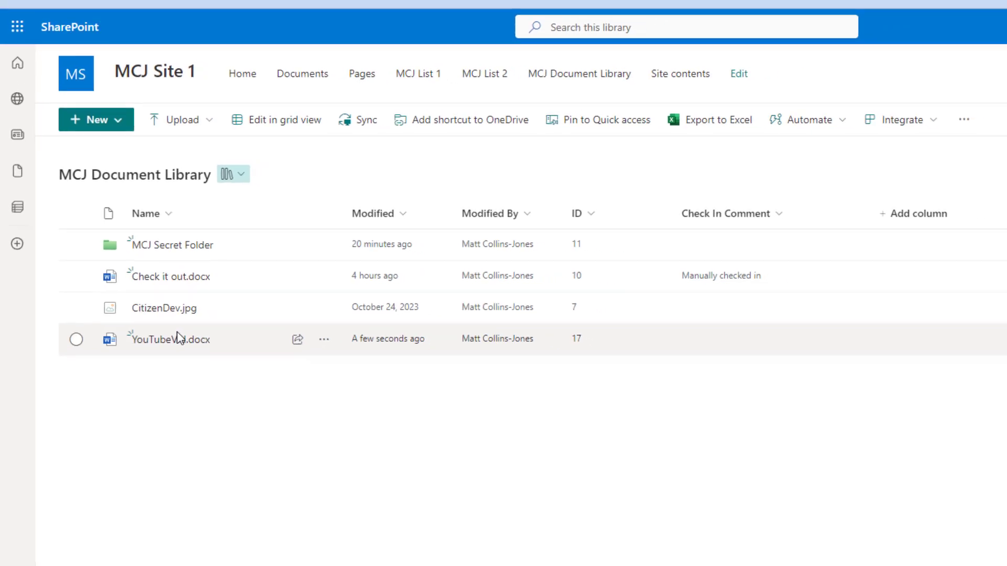
pyautogui.click(177, 338)
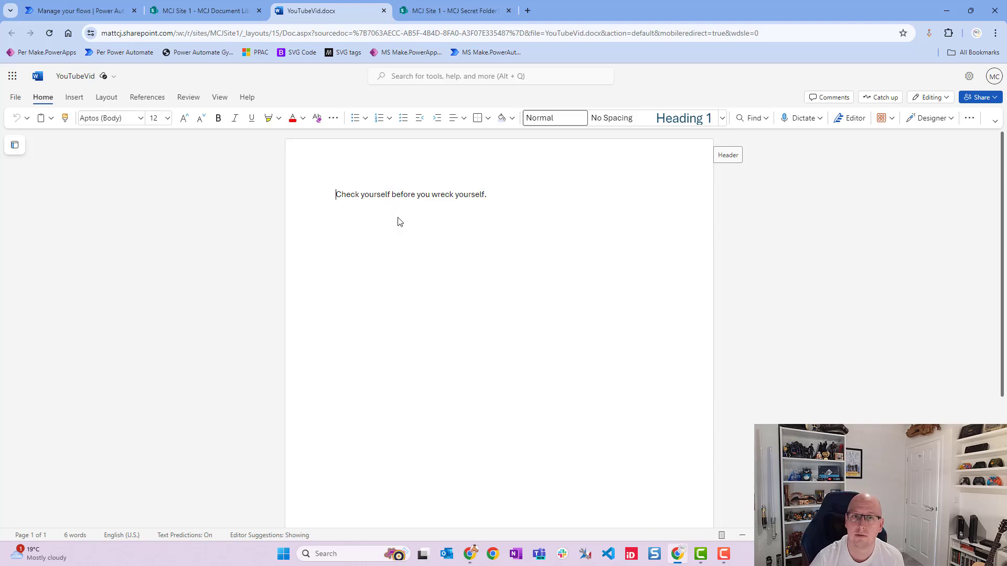
# Close YouTubeVid.docx and inspect the Create file step's inputs from the flow run.
pyautogui.click(384, 10)
pyautogui.click(79, 10)
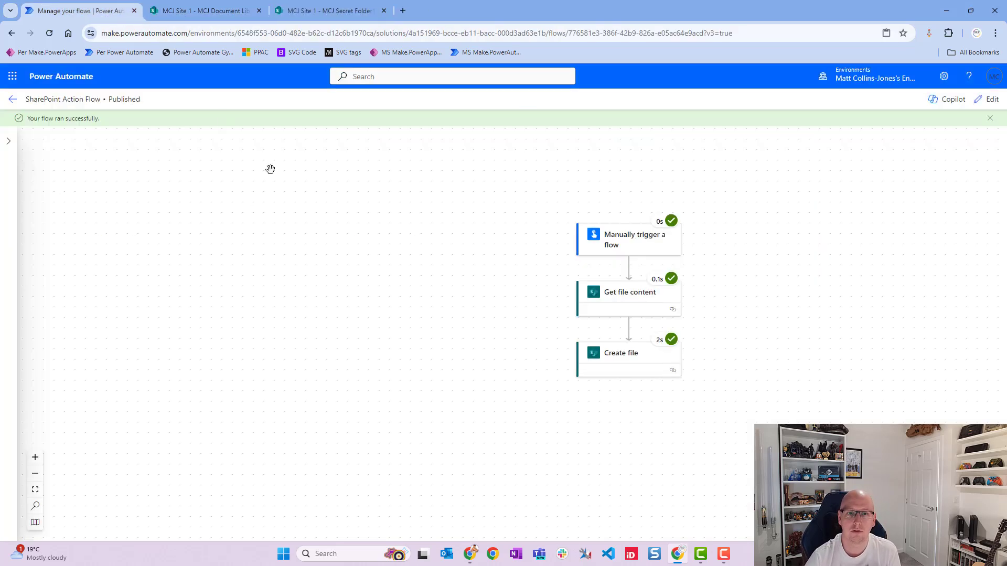
pyautogui.click(639, 362)
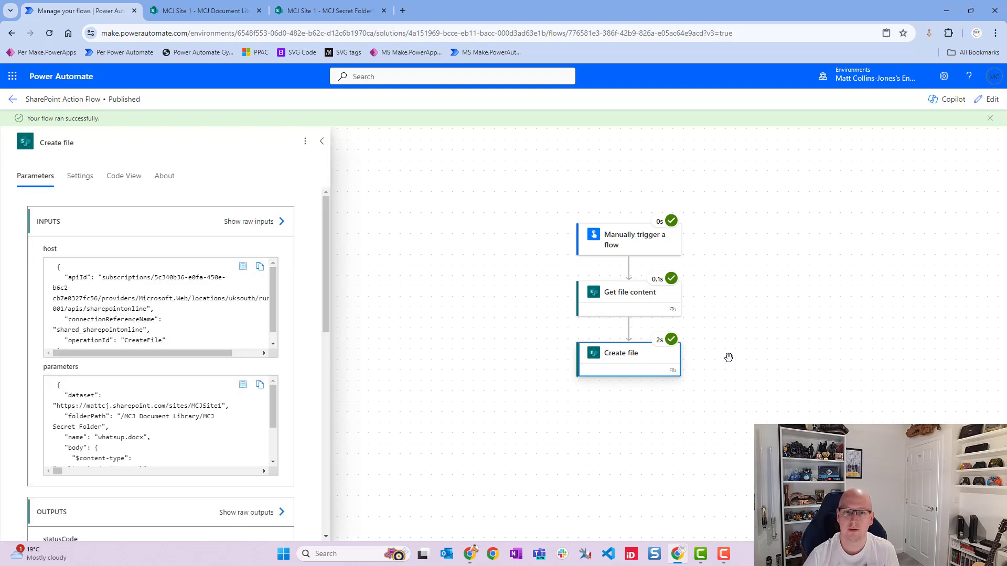